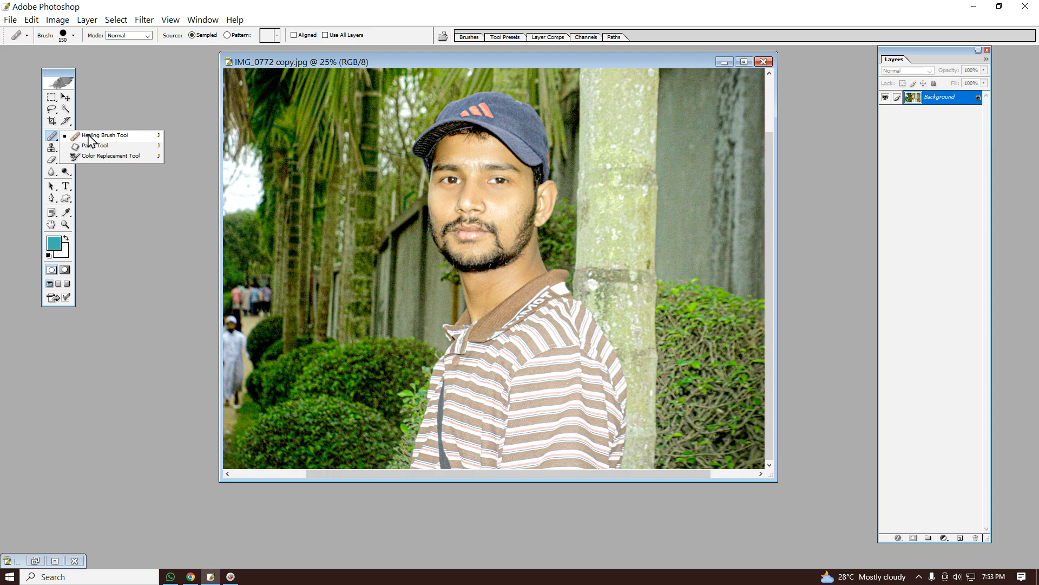
Step: With the Healing Brush, sample the eye on the photo's left side and copy it onto the middle of the forehead
left_click(89, 136)
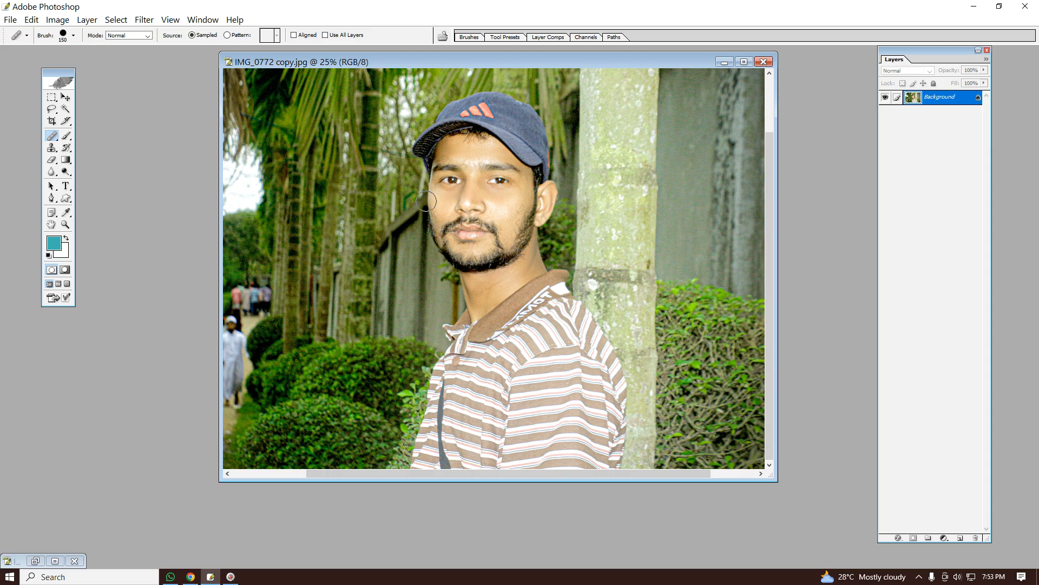
key("ctrl+space")
left_click(462, 194)
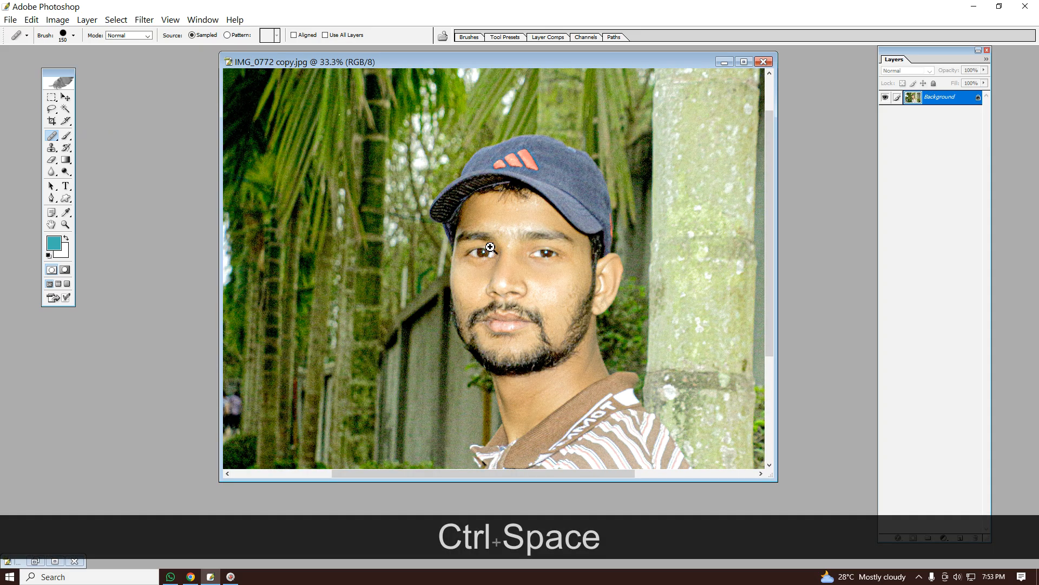
left_click_drag(525, 259, 460, 185)
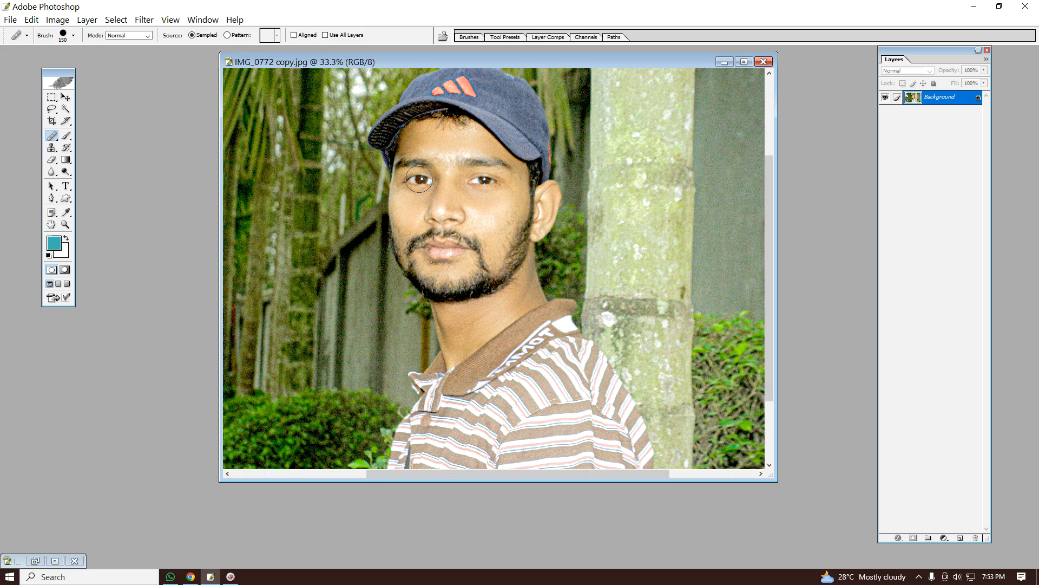
key("alt")
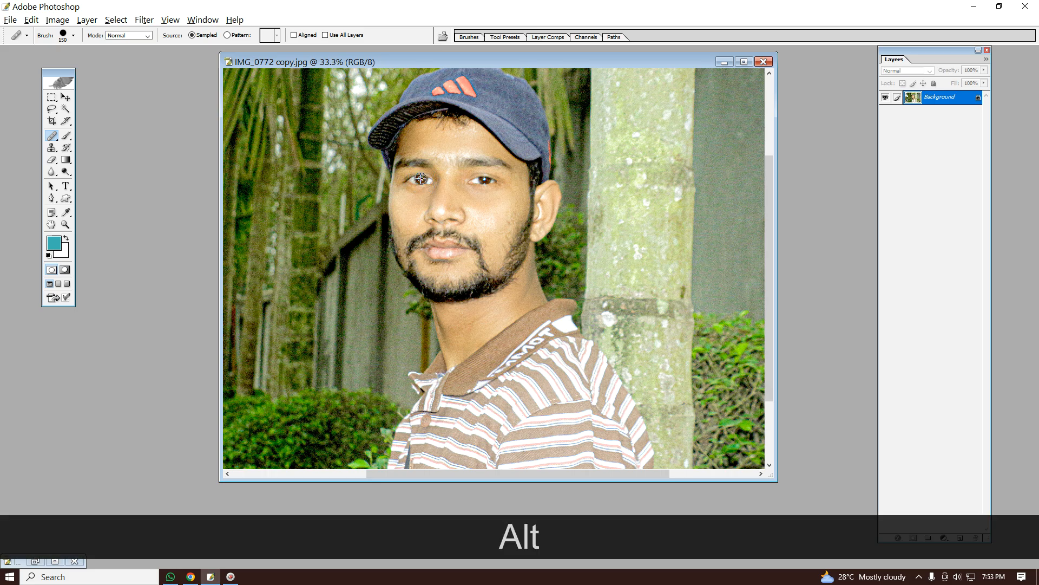
left_click(421, 178, "alt")
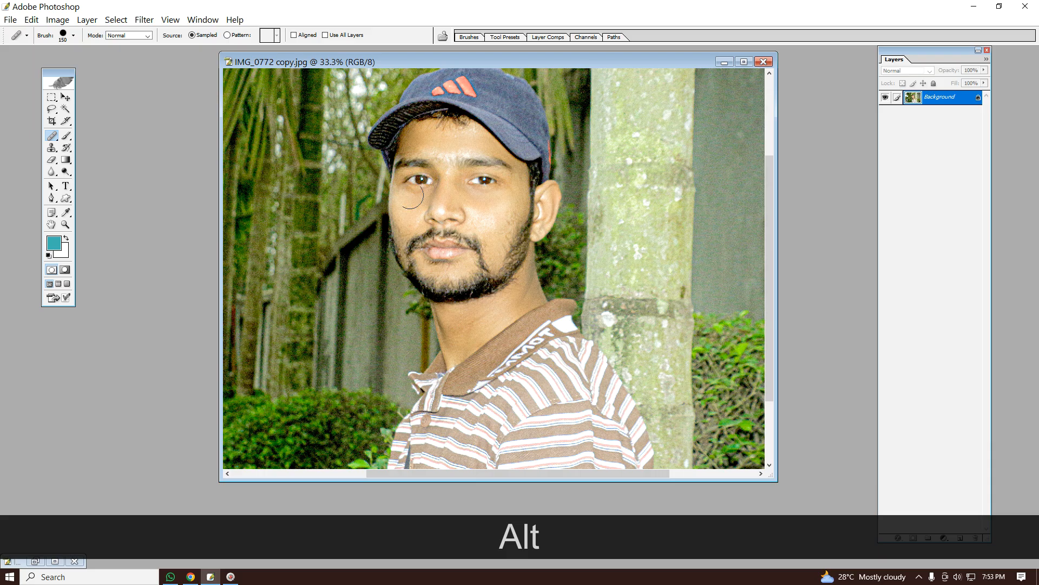
left_click(450, 139)
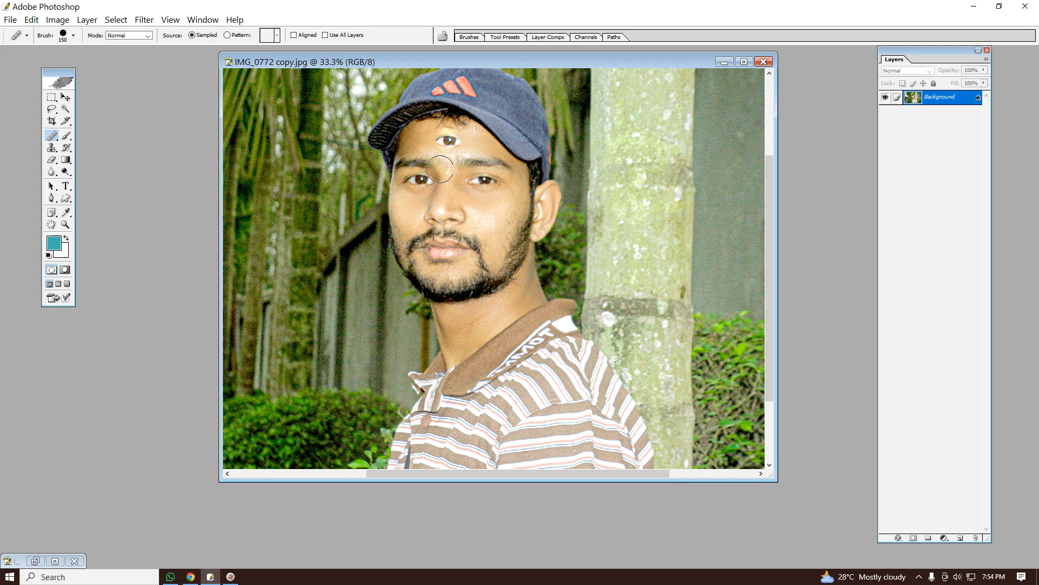
Step: Undo the eye copied onto the forehead
key("ctrl+alt")
key("ctrl+alt+z")
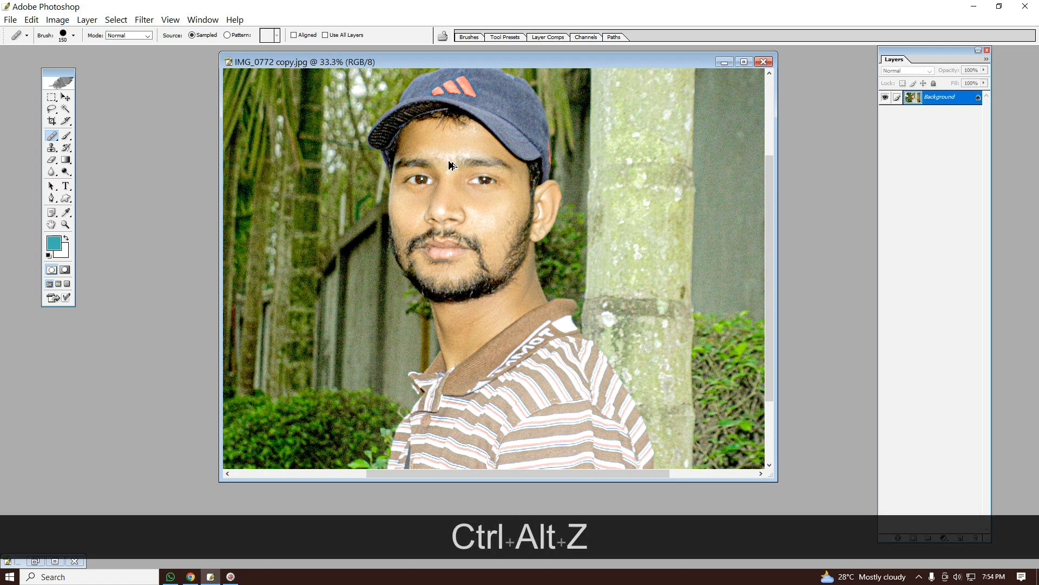
right_click(49, 138)
left_click(102, 141)
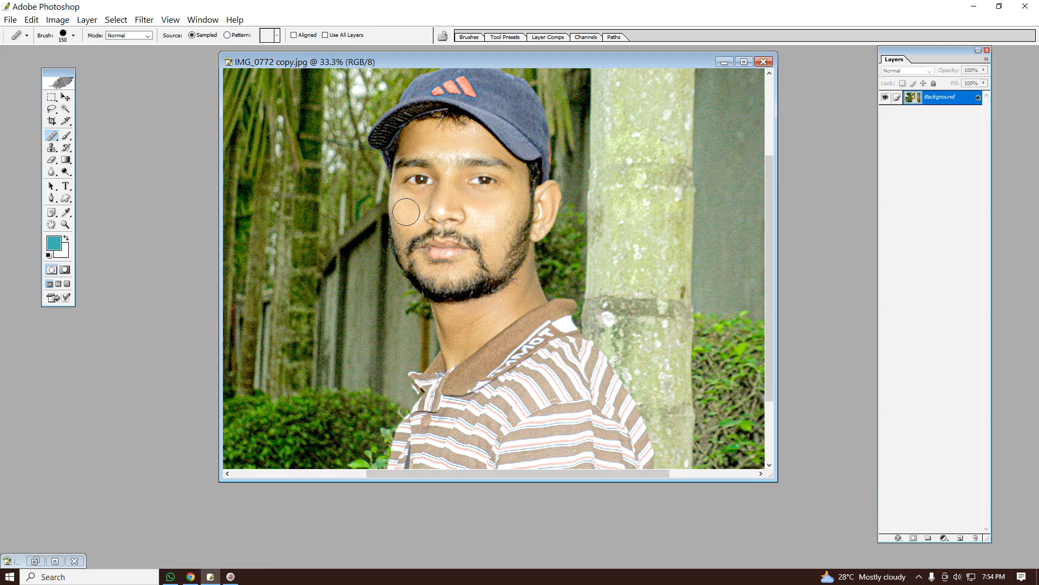
key("super")
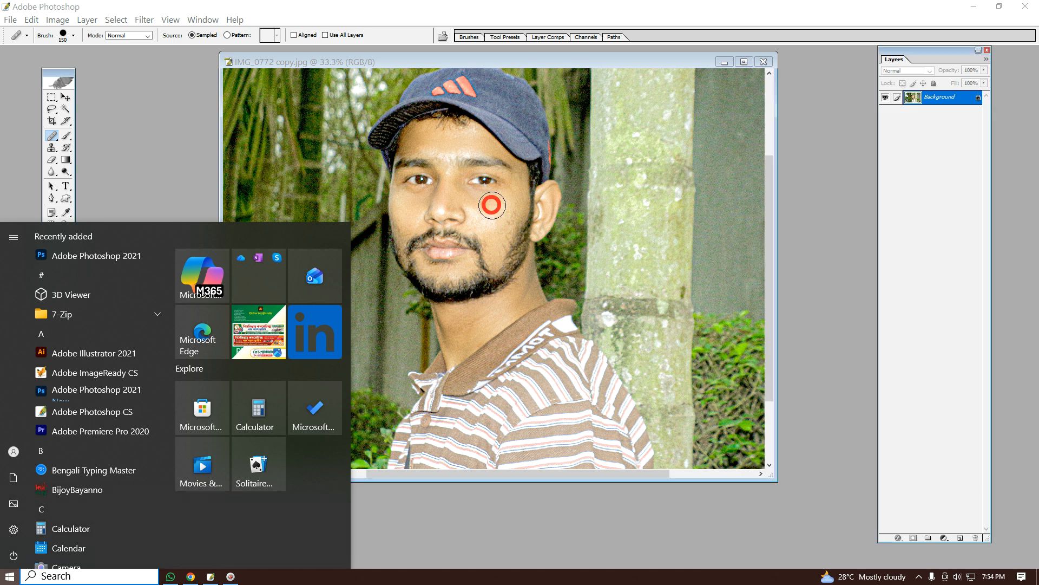
left_click(489, 209)
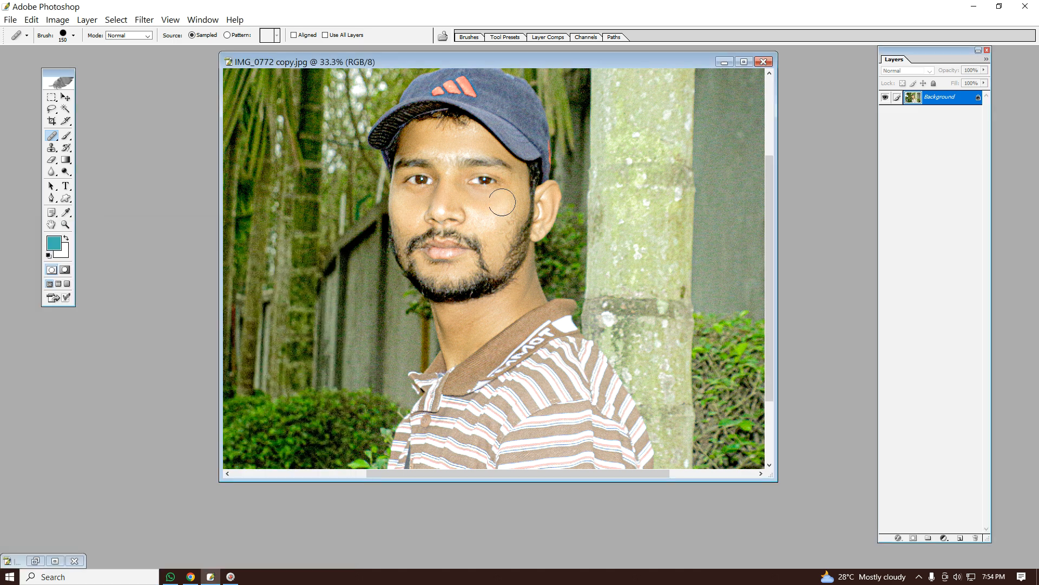
Step: Minimise IMG_0772 copy.jpg, restore the IMG_0071.JPG portrait and enlarge its face to 100%
left_click(723, 62)
left_click(34, 561)
key("ctrl+space")
left_click(400, 268)
left_click(389, 254)
left_click(390, 254)
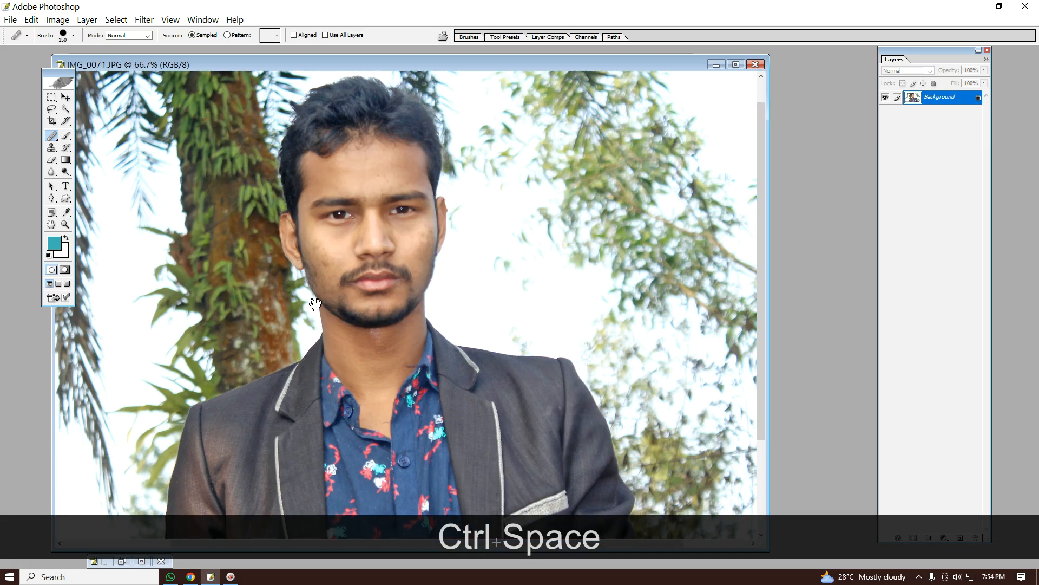
key("ctrl+space")
left_click(511, 206)
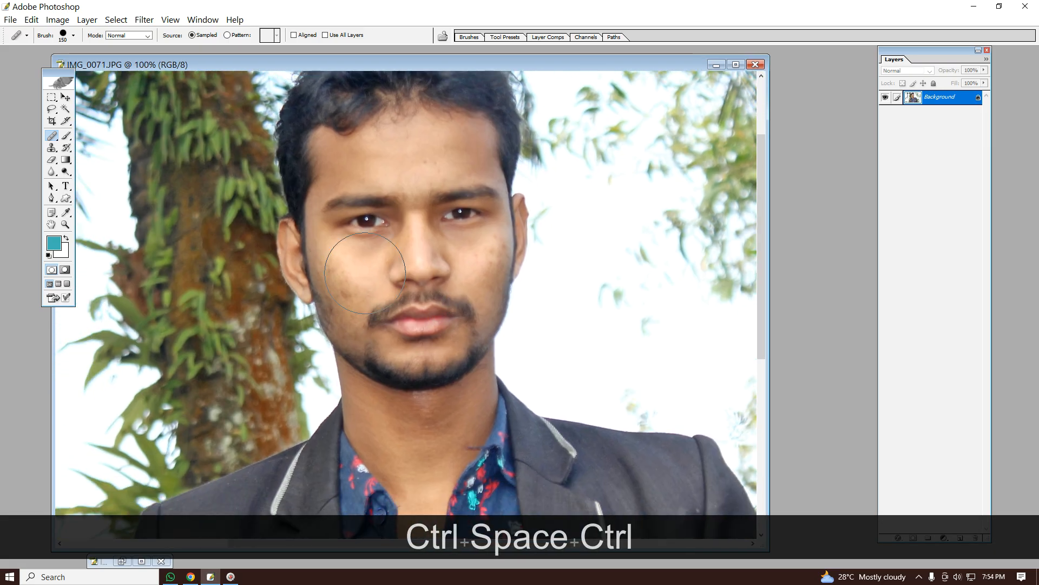
Step: Reduce the Healing Brush size to 20
key("bracketleft")
key("bracketleft")
key("bracketleft")
key("bracketleft")
key("bracketleft")
key("bracketleft")
key("bracketleft")
key("bracketleft")
key("bracketleft")
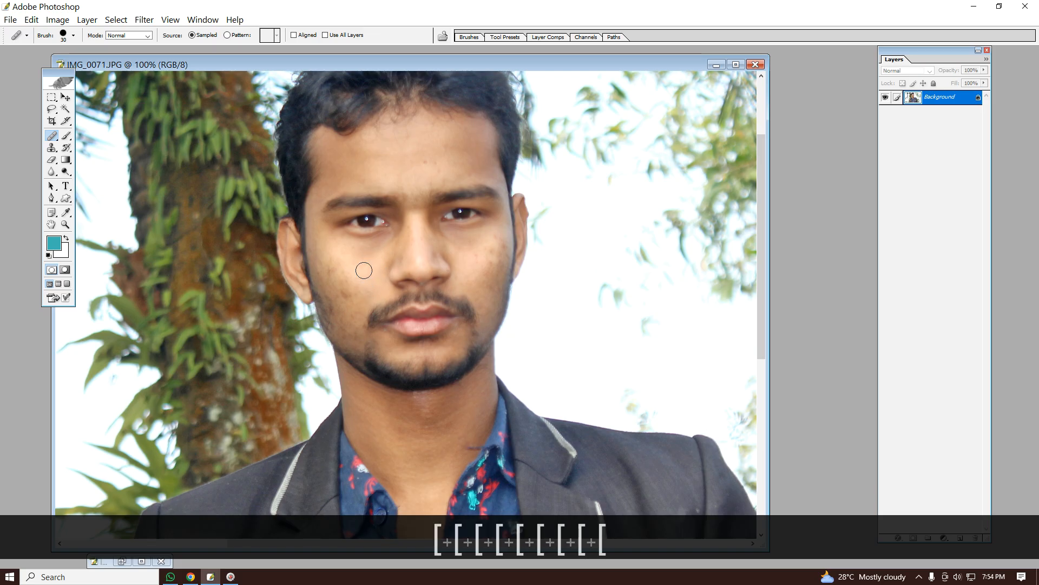
key("bracketleft")
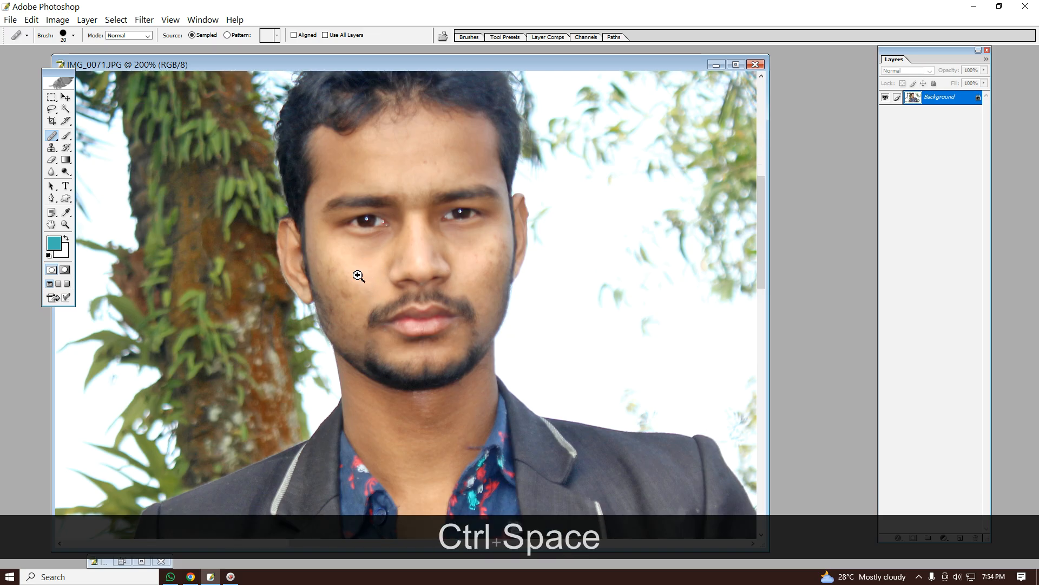
Step: Sample clear skin on the cheek on the photo's left side and heal the dark spots there
left_click(360, 275, "ctrl")
left_click(404, 274, "alt")
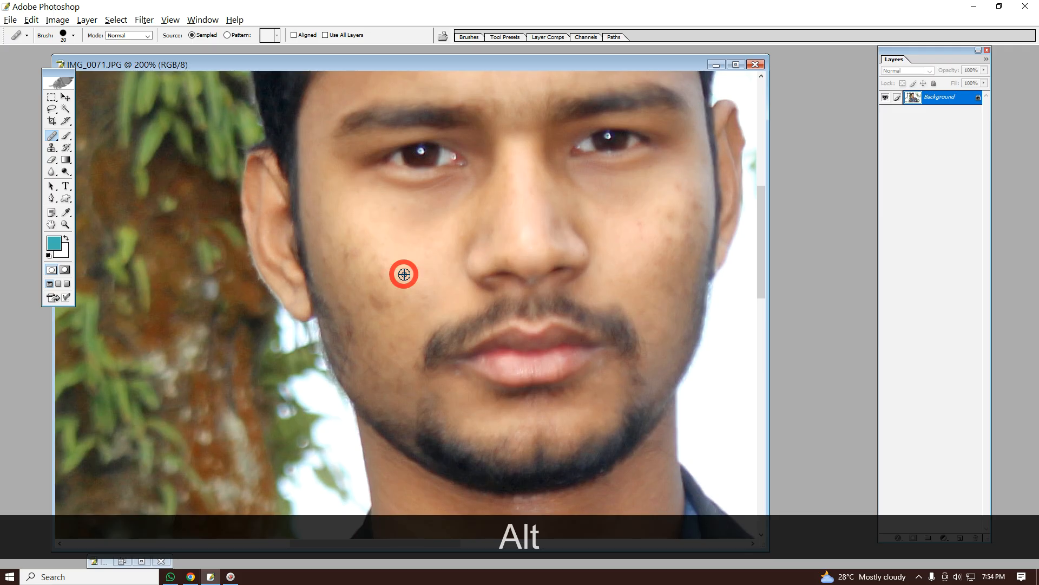
left_click(387, 309)
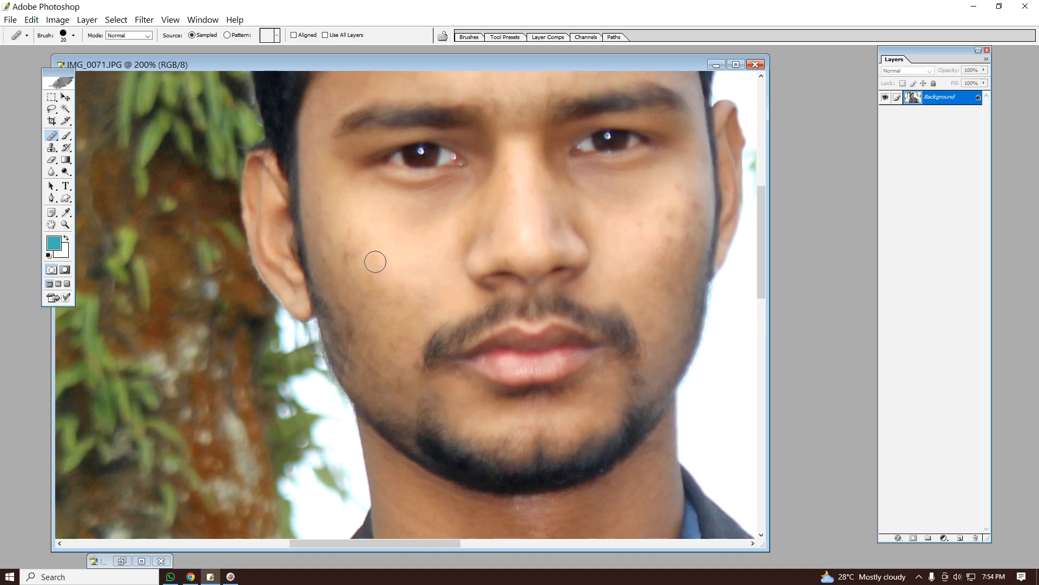
left_click(355, 255)
key("alt")
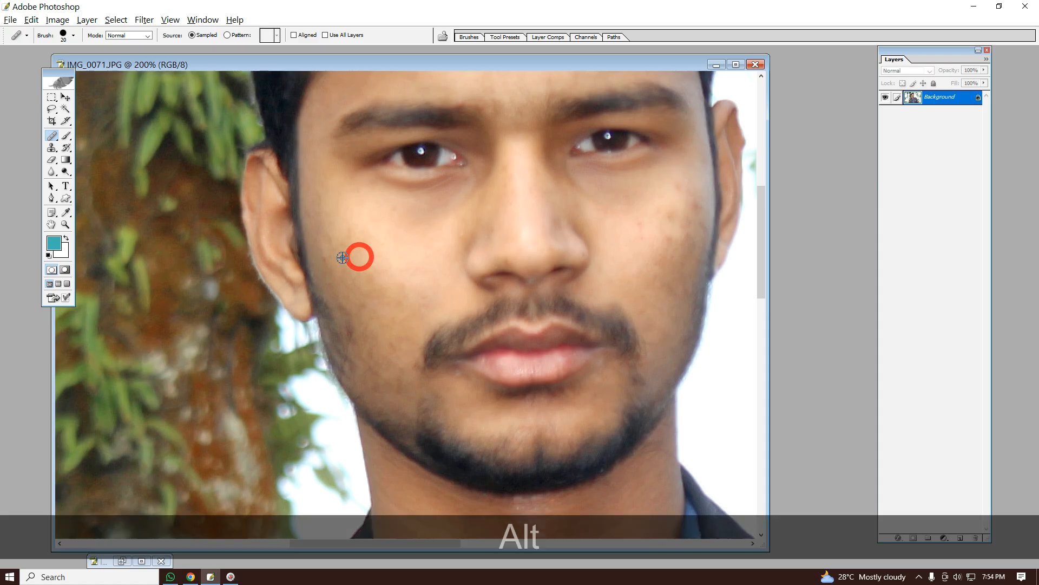
key("ctrl+space")
left_click(401, 270, "ctrl+alt")
left_click(399, 265, "ctrl+alt")
left_click(406, 260, "ctrl")
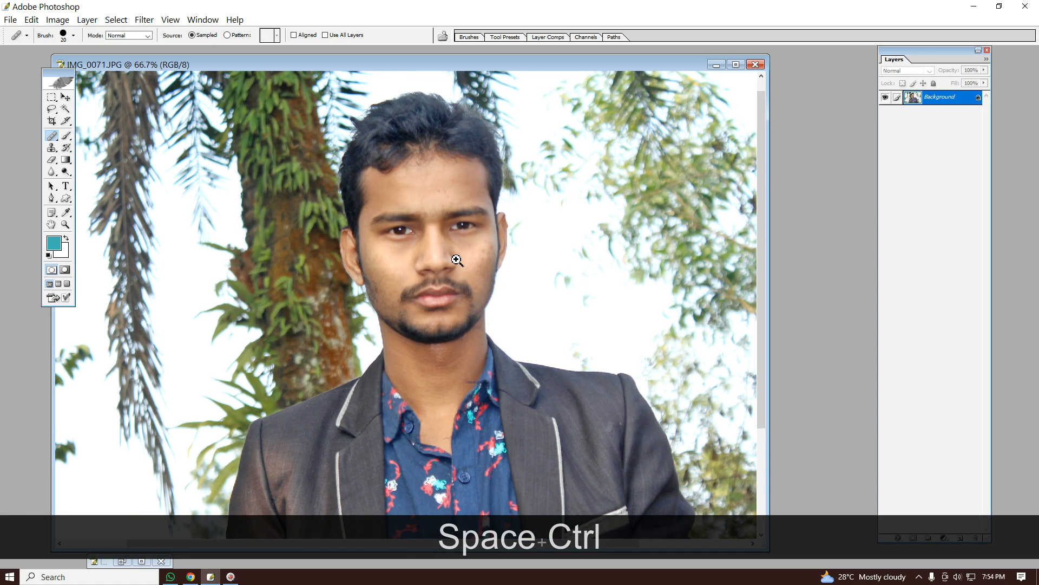
left_click(426, 295, "ctrl")
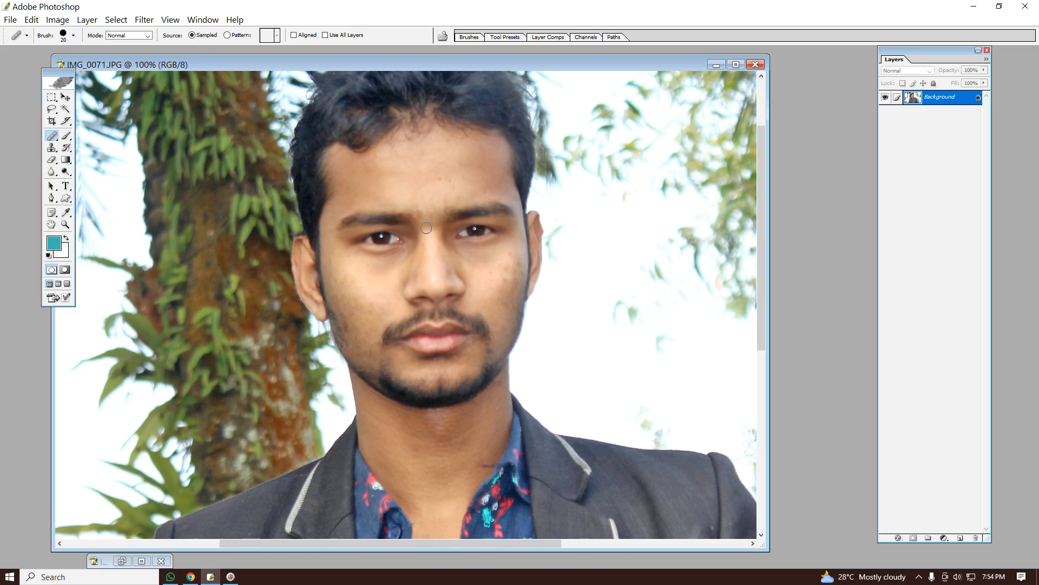
left_click(413, 339, "ctrl")
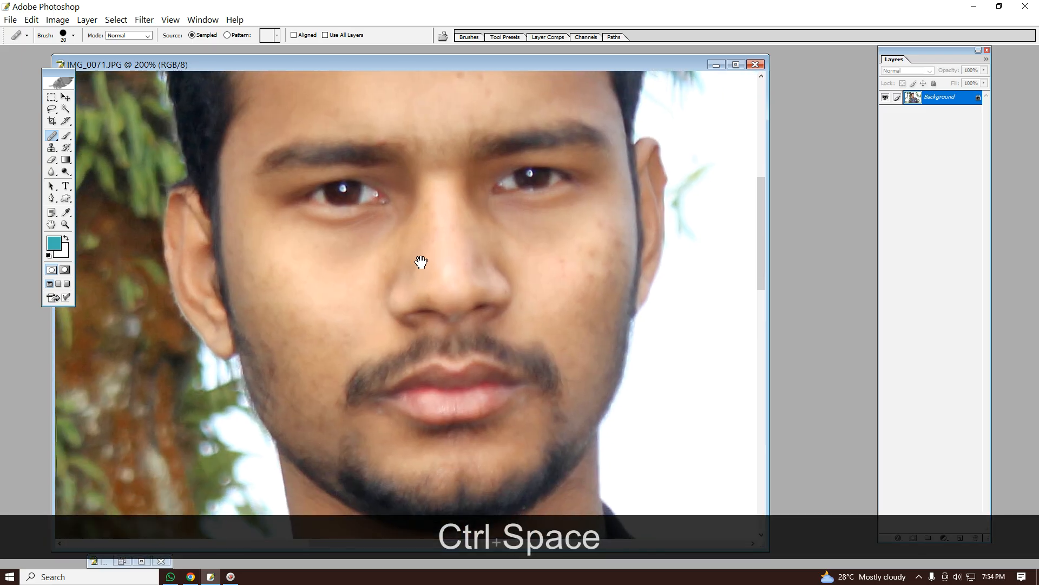
left_click(420, 288, "ctrl")
Step: Outline the eye on the photo's left side, including the skin below it, with the Patch Tool
left_click(51, 135)
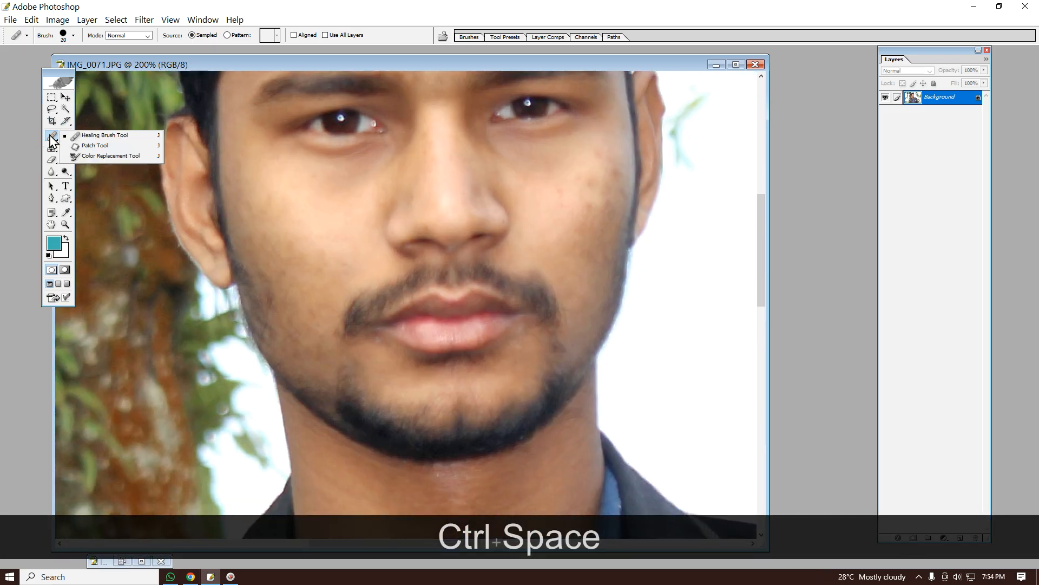
left_click(106, 145)
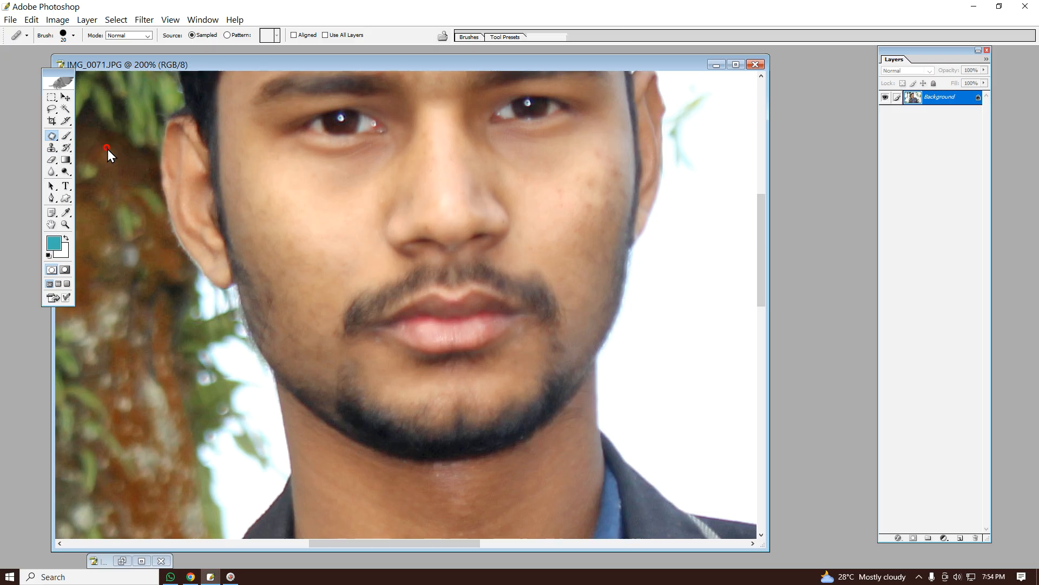
key("space")
left_click_drag(384, 190, 302, 263)
left_click(386, 281, "ctrl+alt")
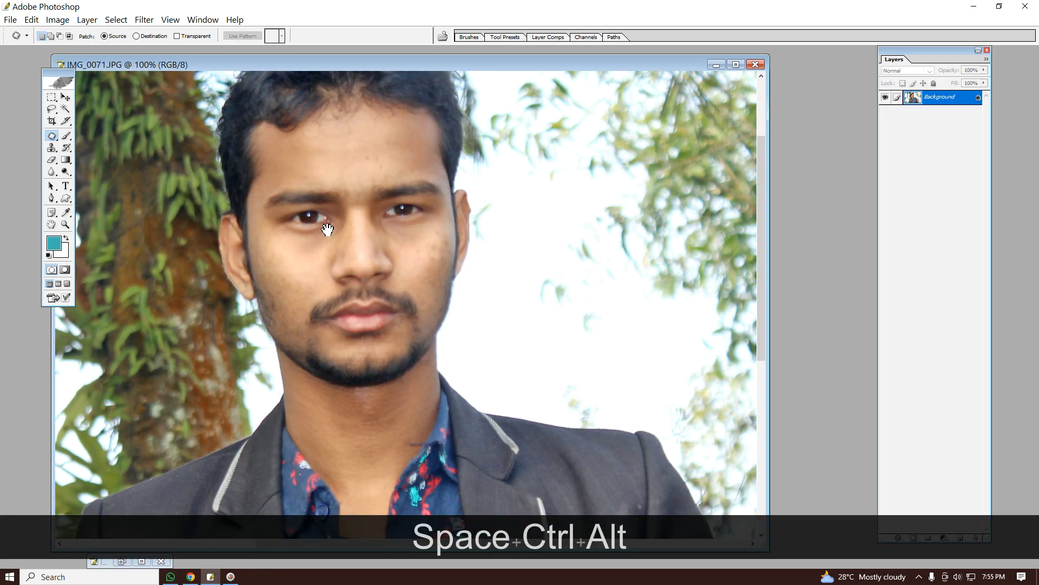
mouse_move(323, 196)
left_mouse_down()
mouse_move(341, 219)
mouse_move(331, 258)
mouse_move(271, 221)
mouse_move(292, 198)
left_mouse_up()
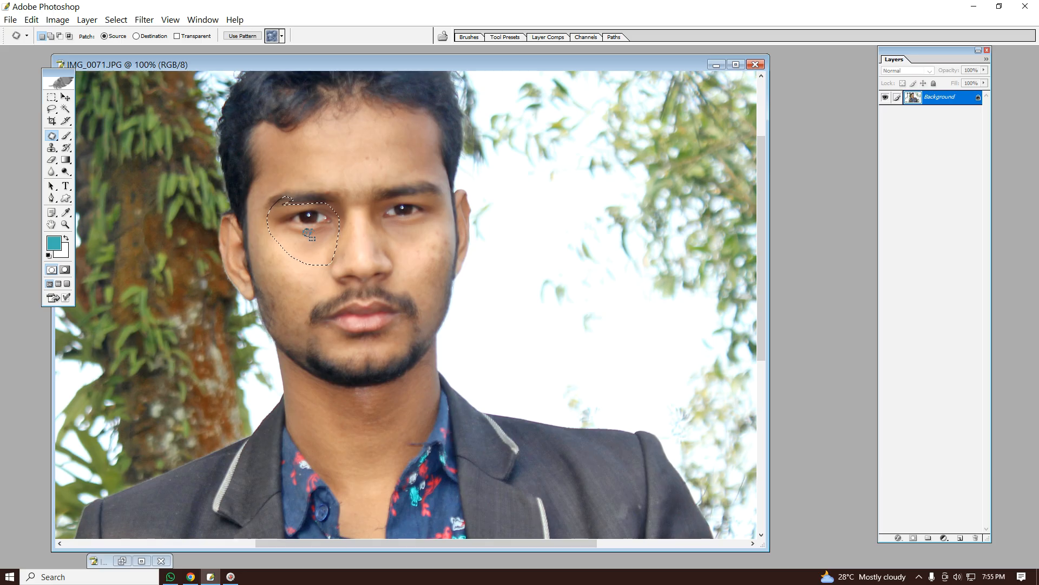
Step: Patch the outlined eye area with the mouth area as the source and deselect it
left_click_drag(308, 233, 329, 171)
left_click_drag(311, 233, 367, 339)
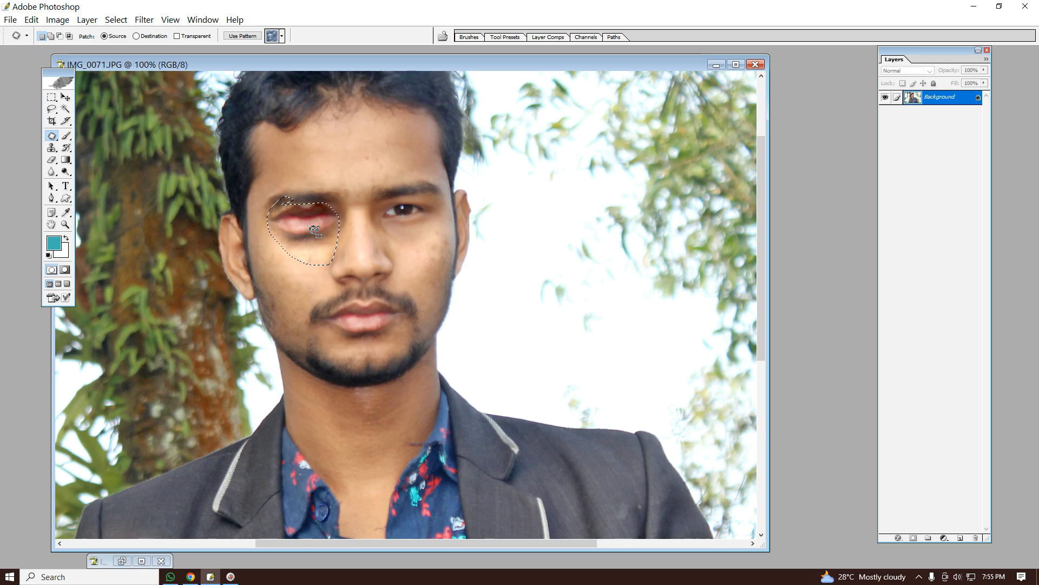
key("ctrl")
key("ctrl+d")
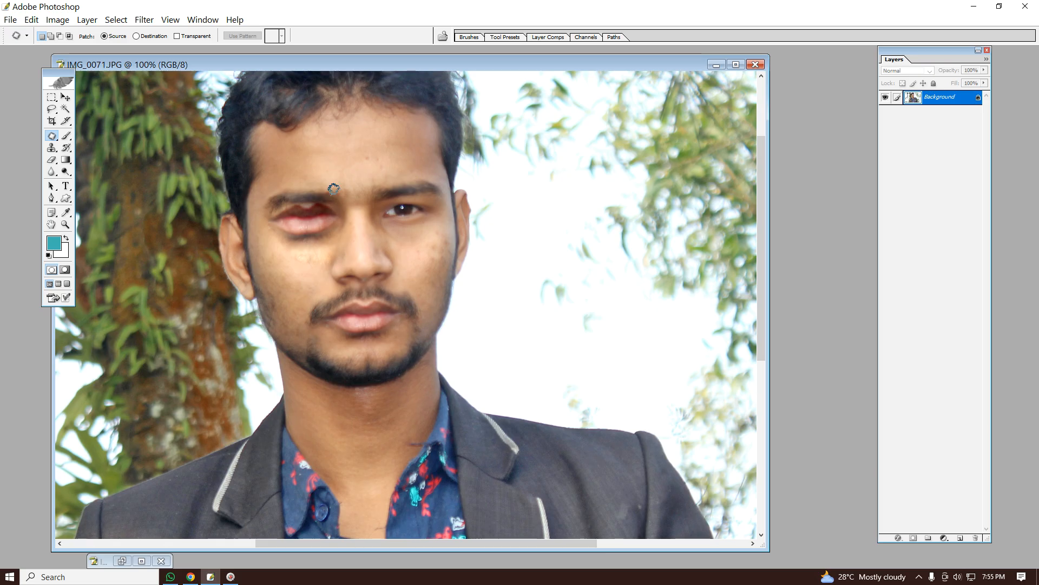
Step: Undo the patch over the eye and clear the restored selection
right_click(52, 135)
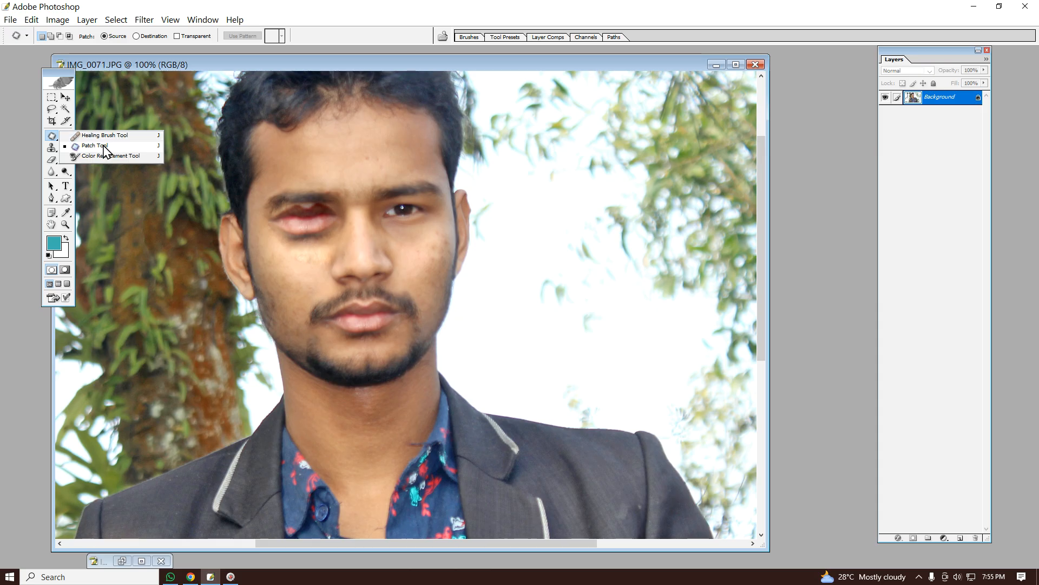
left_click(130, 146)
key("ctrl+z")
key("ctrl+z")
key("ctrl+z")
key("ctrl+z")
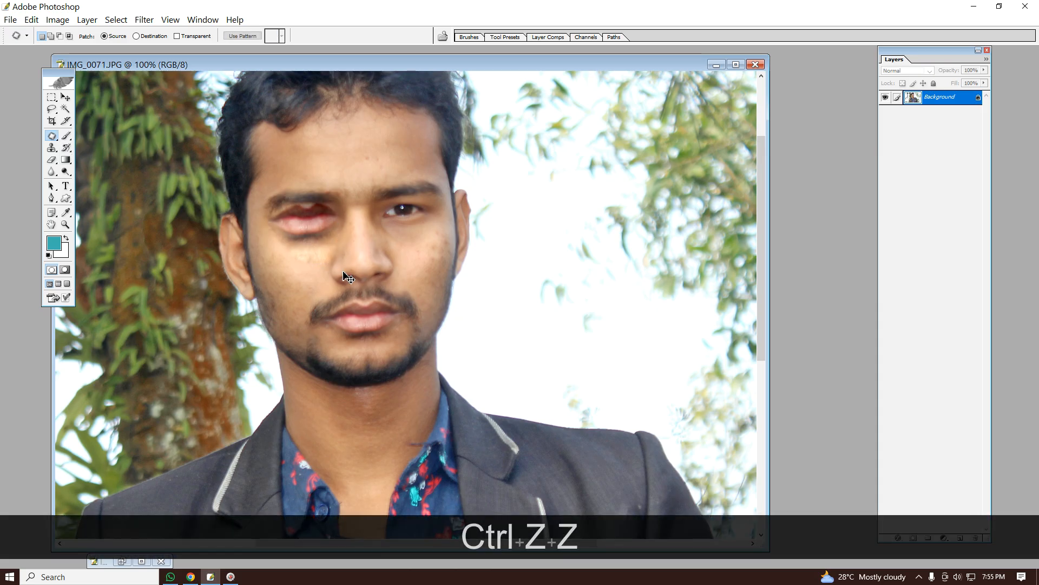
key("ctrl+alt+z")
key("ctrl+alt+z")
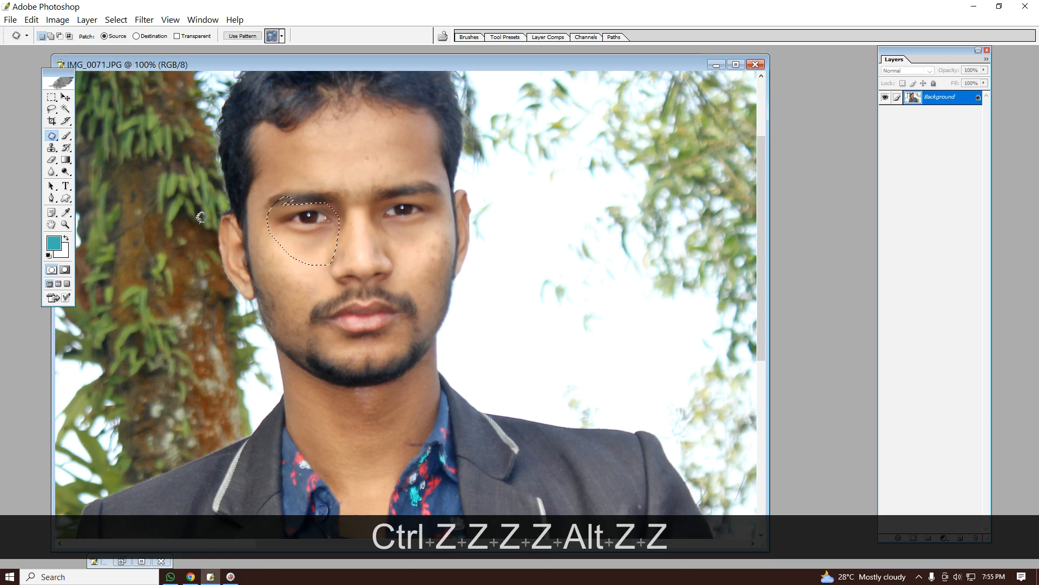
left_click(52, 137)
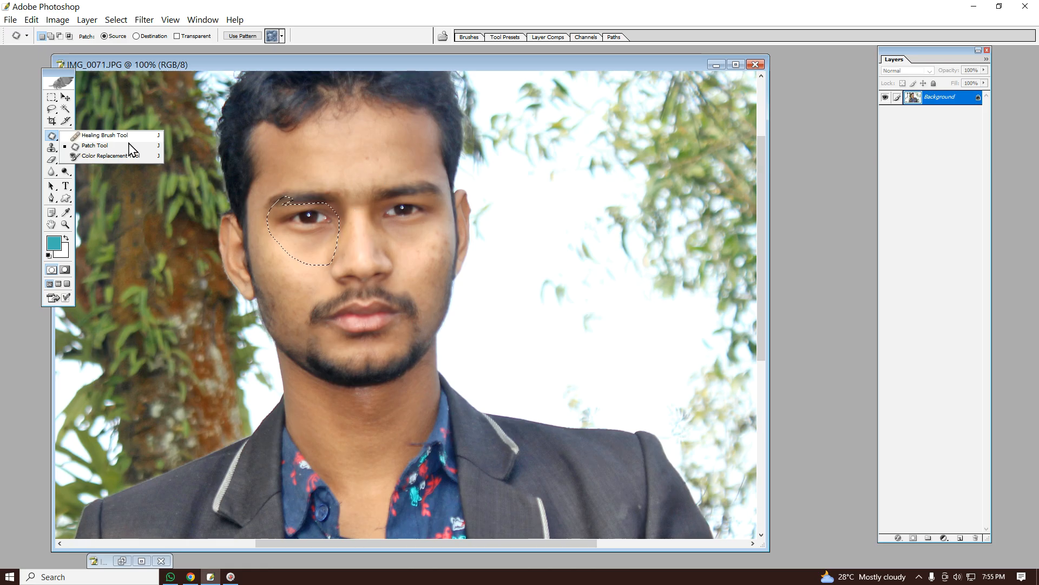
key("ctrl")
key("ctrl+d")
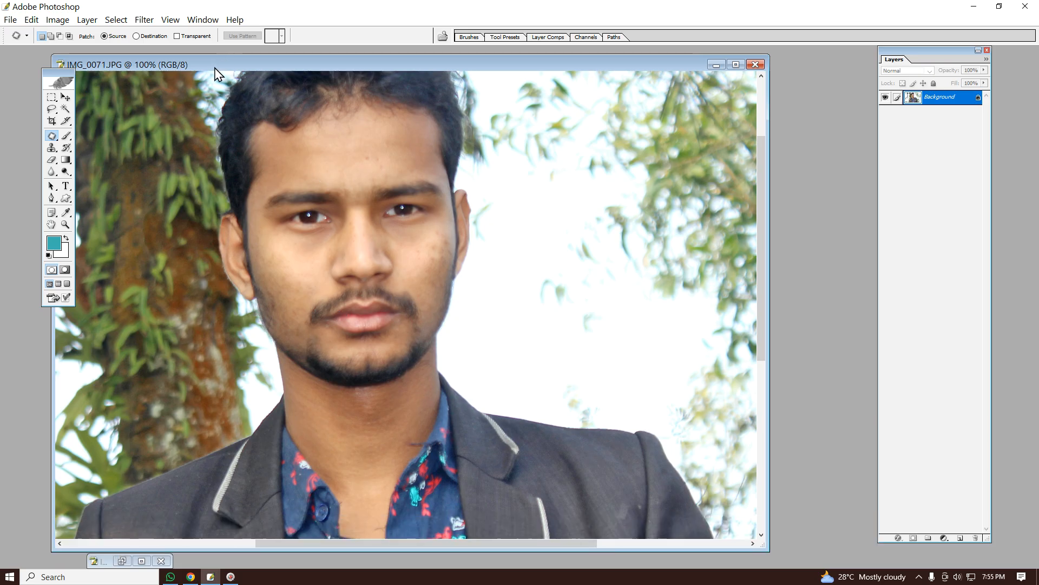
Step: Move the portrait window clear of the toolbox and set the Healing Brush source to Pattern
left_click_drag(216, 69, 263, 66)
left_click(51, 135)
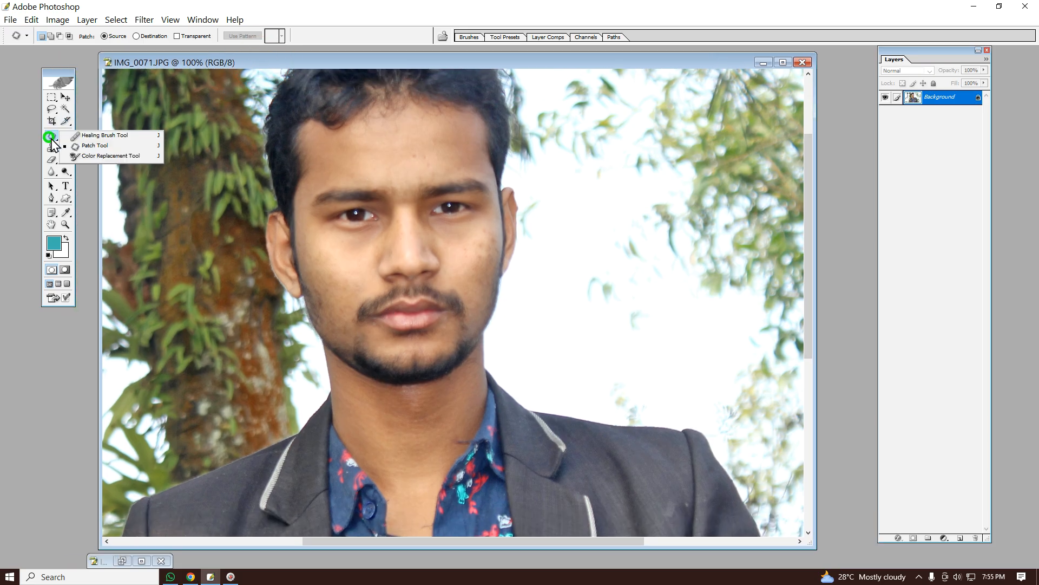
left_click(103, 135)
left_click_drag(382, 61, 399, 61)
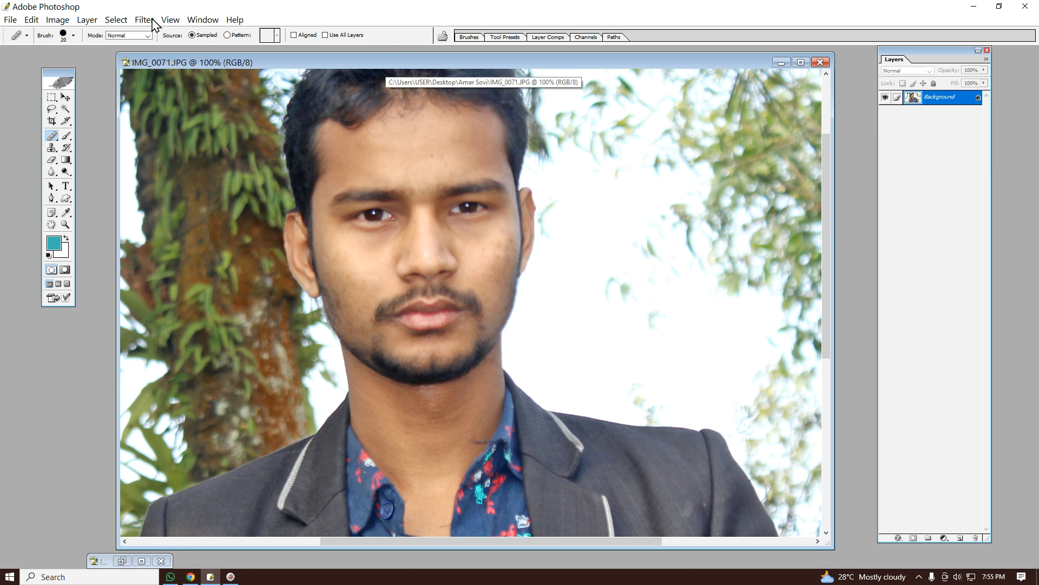
left_click(228, 36)
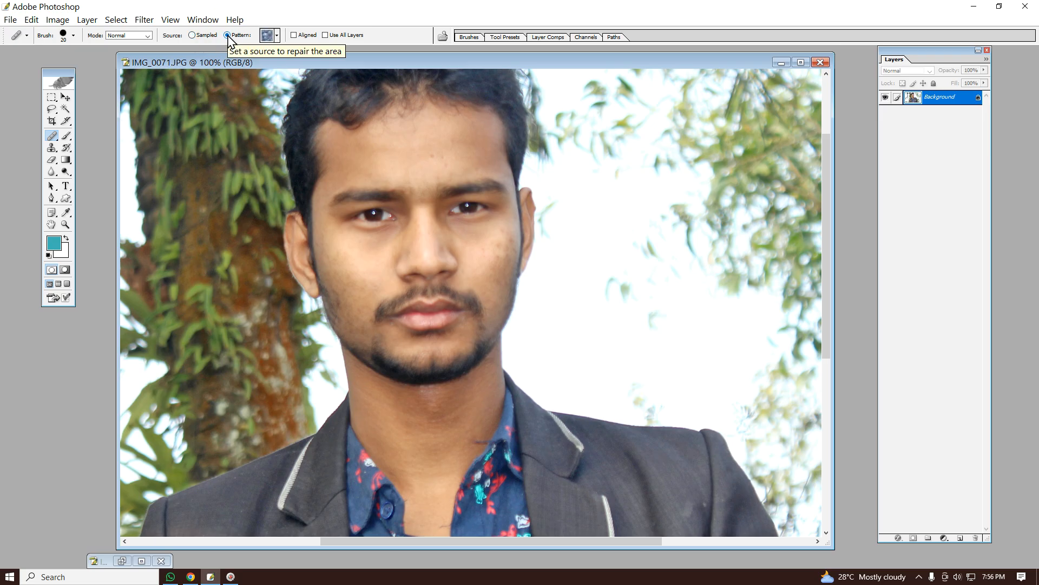
Step: Enlarge the Healing Brush to 125 and apply the pattern to the middle of the forehead
key("bracketright")
key("bracketright")
key("bracketright")
key("bracketright")
key("bracketright")
key("bracketright")
key("bracketright")
key("bracketright")
key("bracketright")
left_click(411, 153)
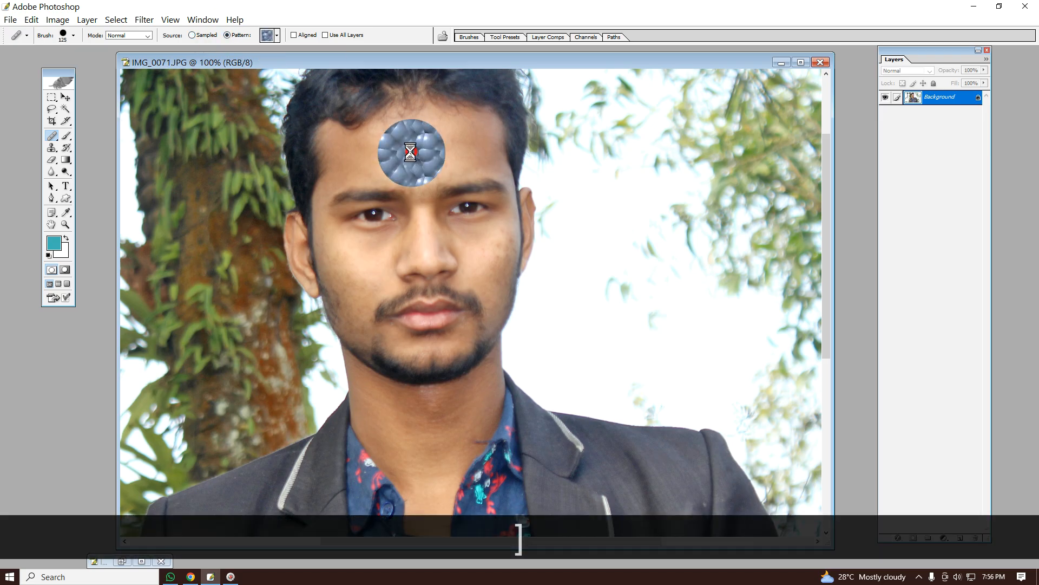
Step: Apply the healing pattern across both sides of the forehead, both cheeks and the jaw beside the mouth
left_click(366, 151)
left_click(456, 147)
left_click(464, 145)
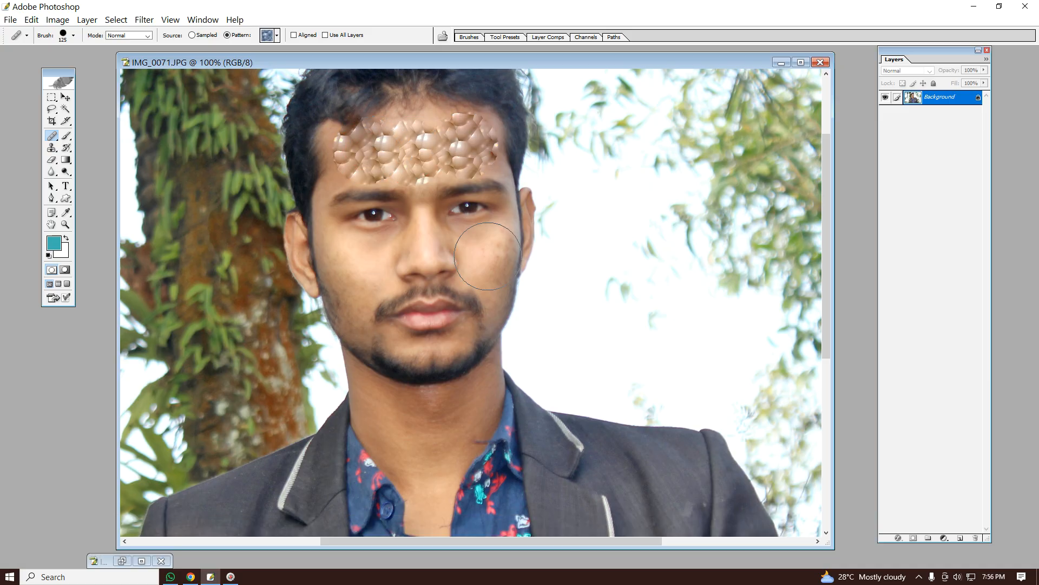
left_click(485, 257)
left_click(358, 257)
left_click(347, 308)
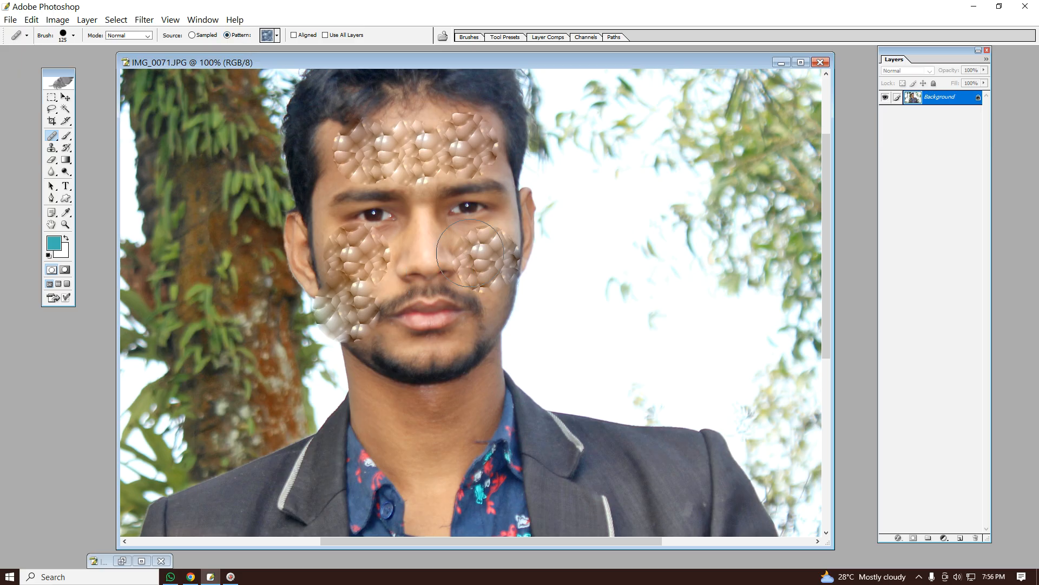
Step: Undo all the pattern healing strokes on the jaw, cheeks and forehead to restore the original skin
key("ctrl+z")
key("ctrl+z")
key("ctrl+alt+z")
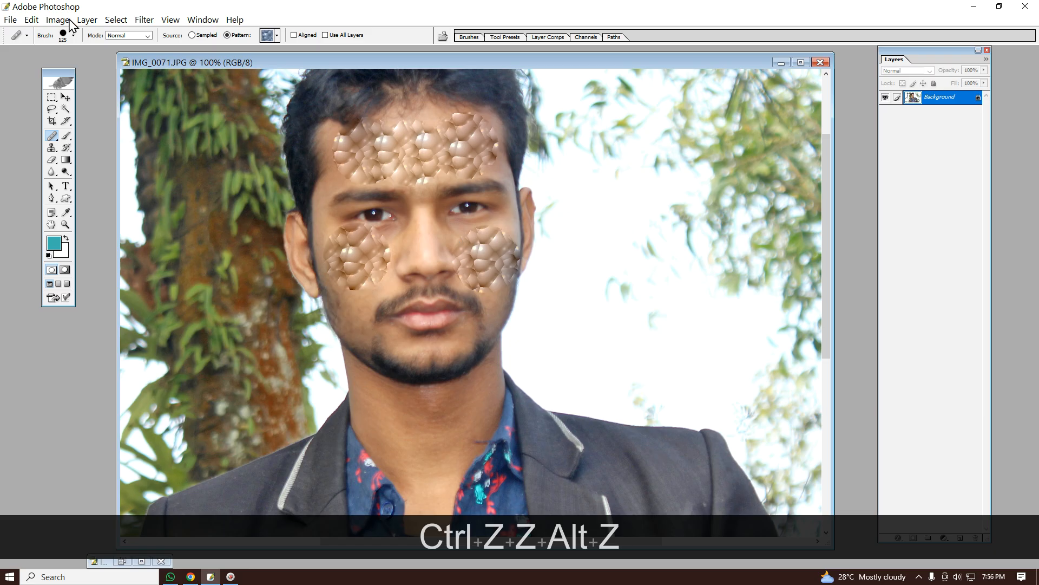
key("ctrl+alt+z")
key("ctrl+alt+z")
key("ctrl+alt+z")
key("ctrl+alt+z")
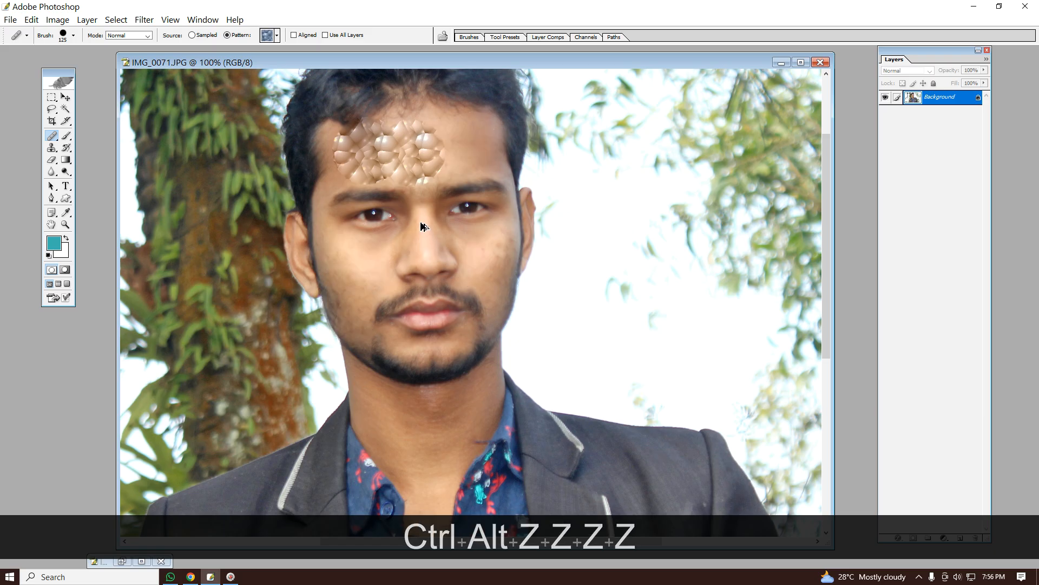
key("ctrl+alt+z")
right_click(52, 136)
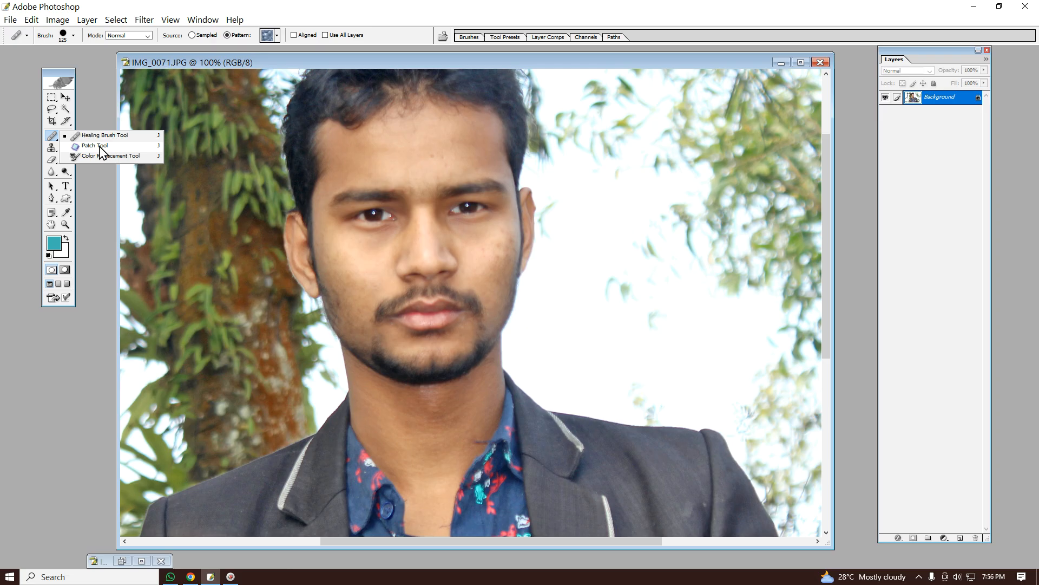
left_click(332, 62)
left_click_drag(365, 61, 384, 60)
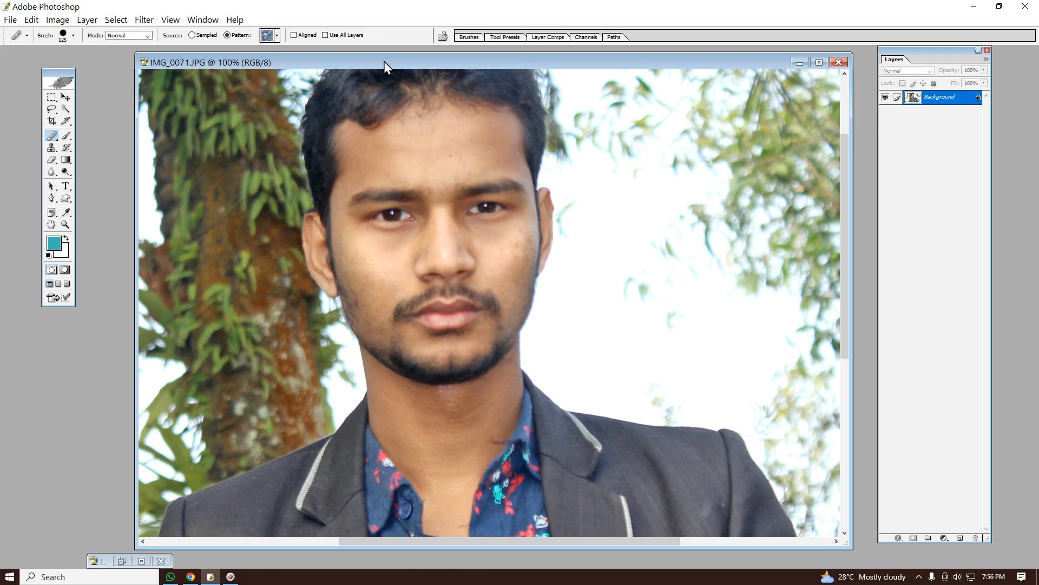
left_click(919, 576)
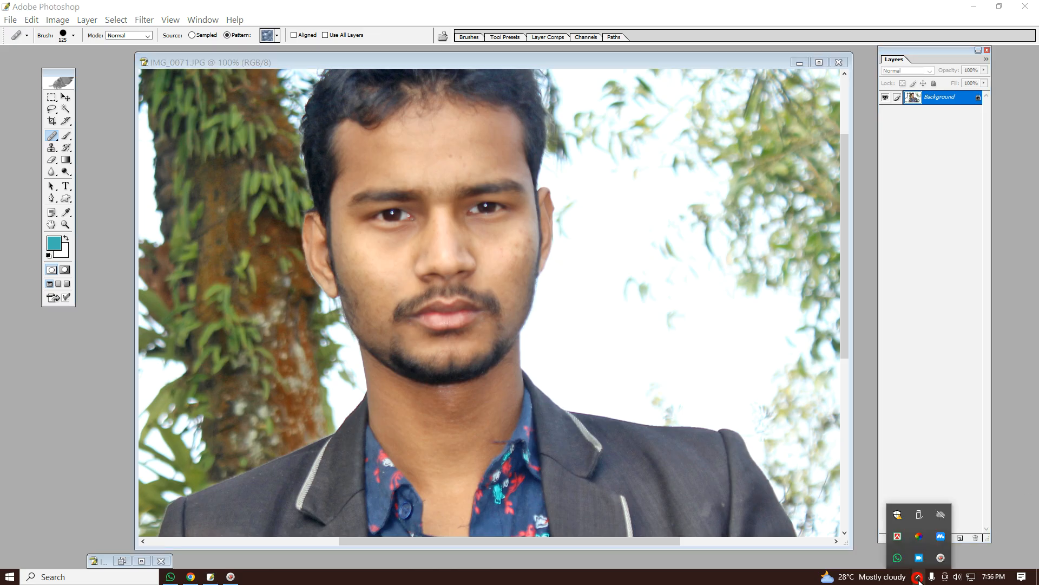